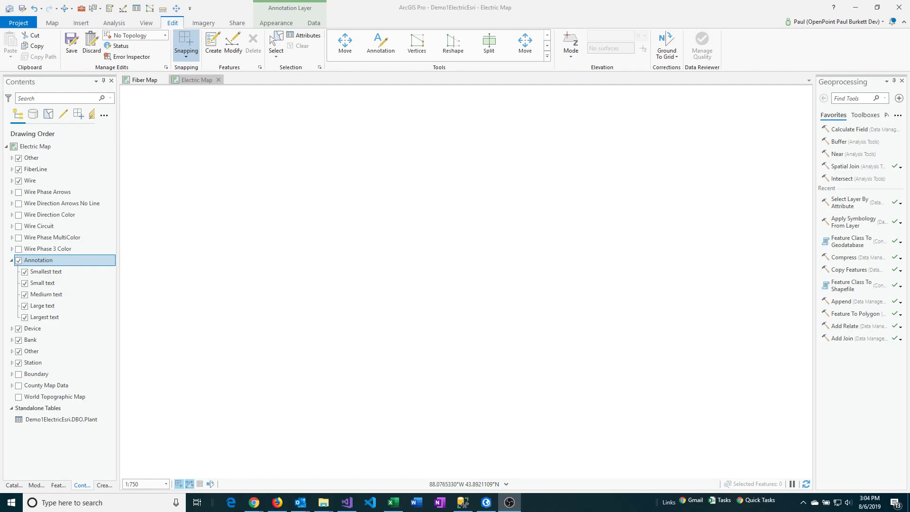
# Place a Medium text annotation reading 'Text' near the centre of the Electric Map
pyautogui.click(213, 47)
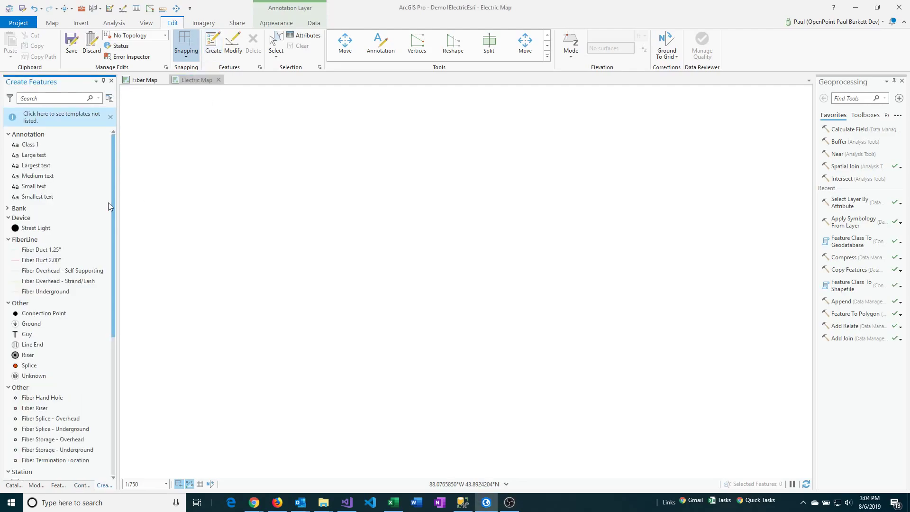
pyautogui.click(22, 177)
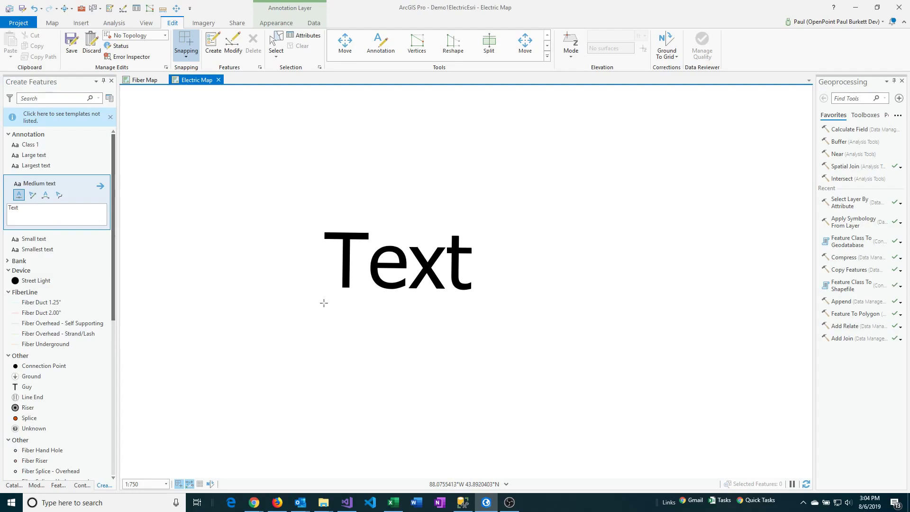
pyautogui.click(322, 304)
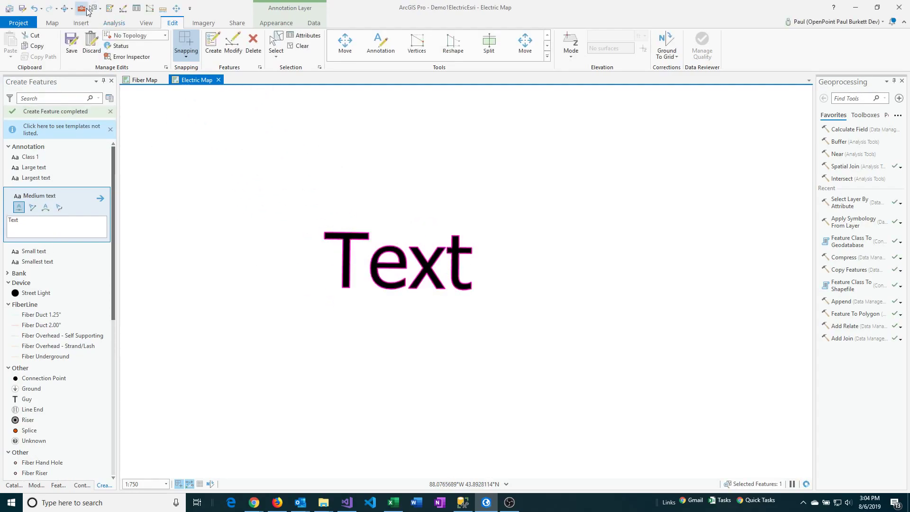
# Stop feature creation and box-select the 'Text' annotation on the map
pyautogui.click(93, 9)
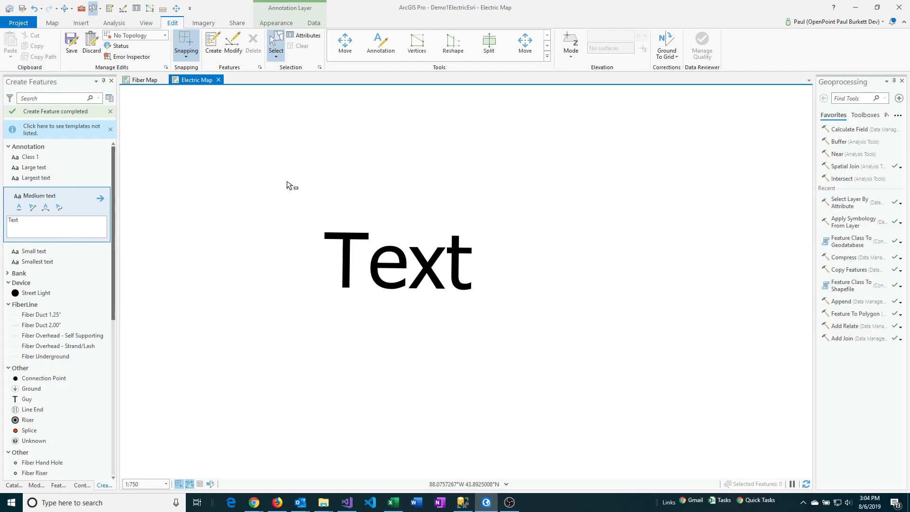
pyautogui.moveTo(286, 181); pyautogui.dragTo(374, 312)
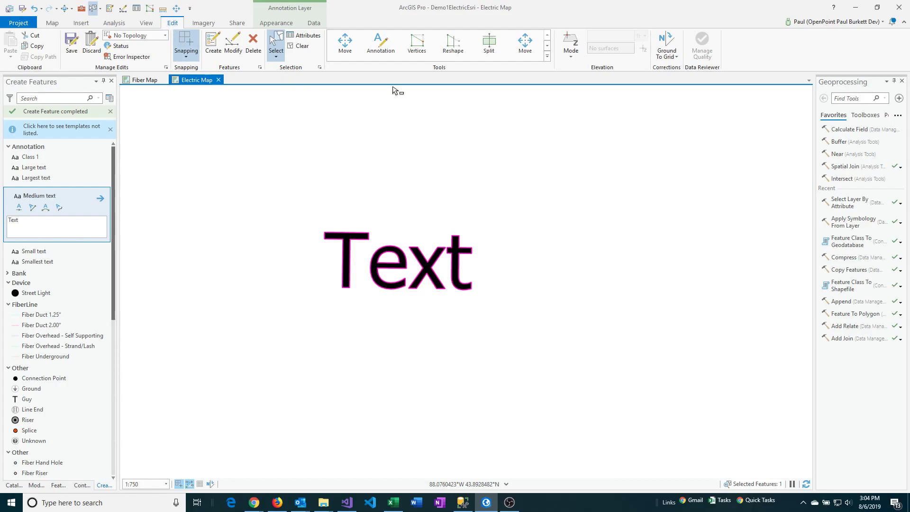
pyautogui.click(382, 51)
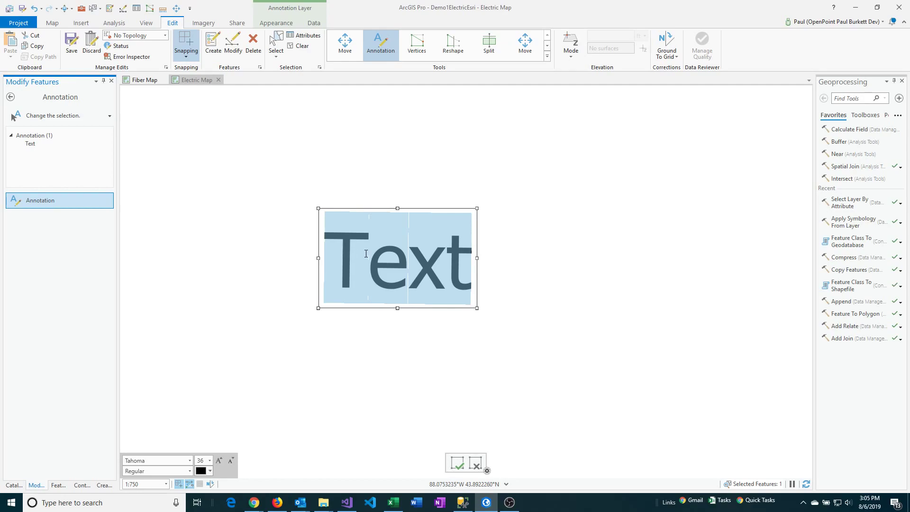
# Replace the annotation wording 'Text' with 'example'
pyautogui.write('e')
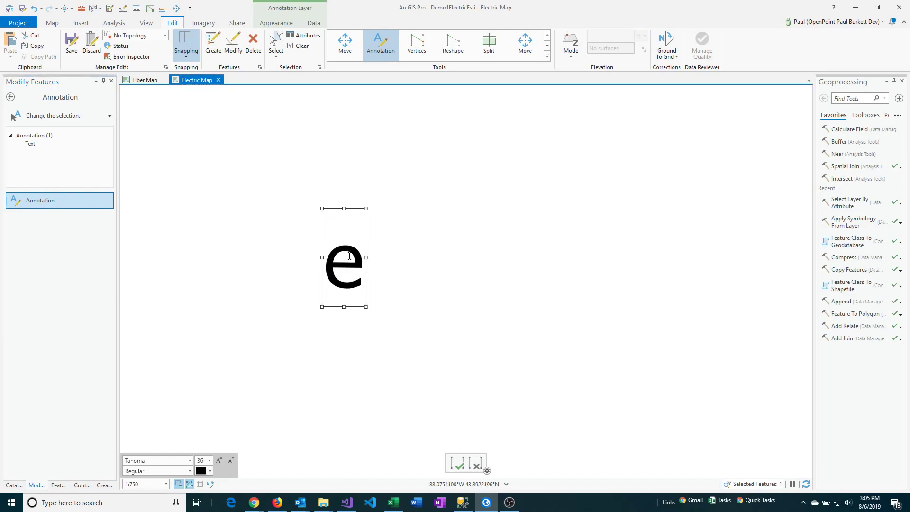
pyautogui.write('xample')
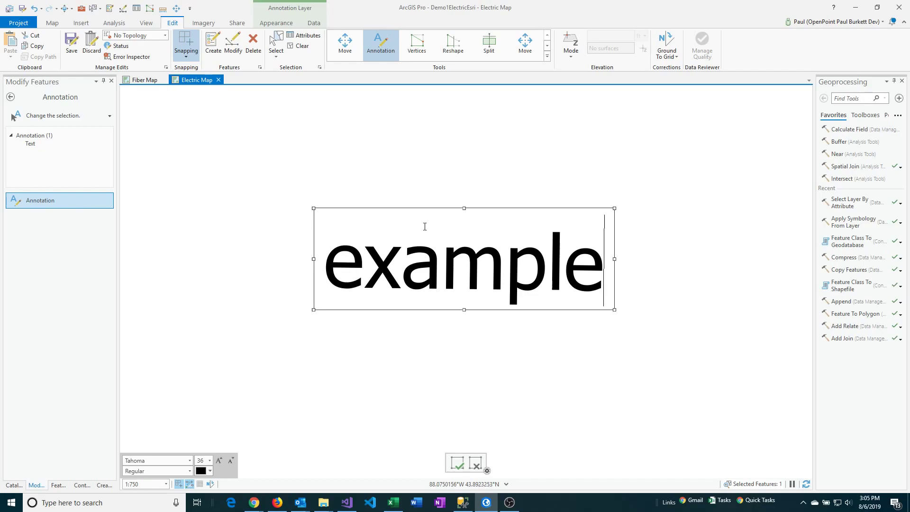
pyautogui.press('F2')
# Scale the 'example' annotation, then rotate it to slope diagonally down to the right
pyautogui.moveTo(615, 312)
pyautogui.mouseDown()
pyautogui.moveTo(635, 327)
pyautogui.moveTo(574, 298)
pyautogui.mouseUp()
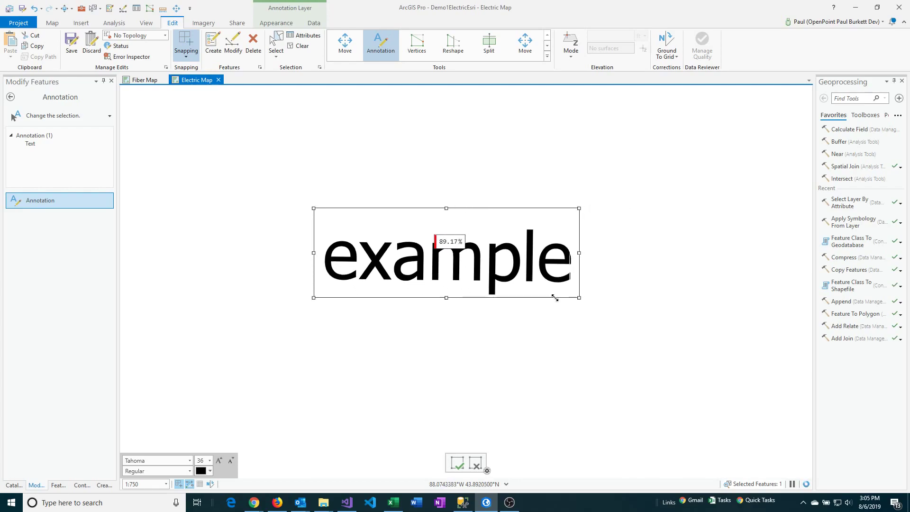
pyautogui.moveTo(444, 297)
pyautogui.mouseDown()
pyautogui.moveTo(440, 357)
pyautogui.moveTo(449, 280)
pyautogui.mouseUp()
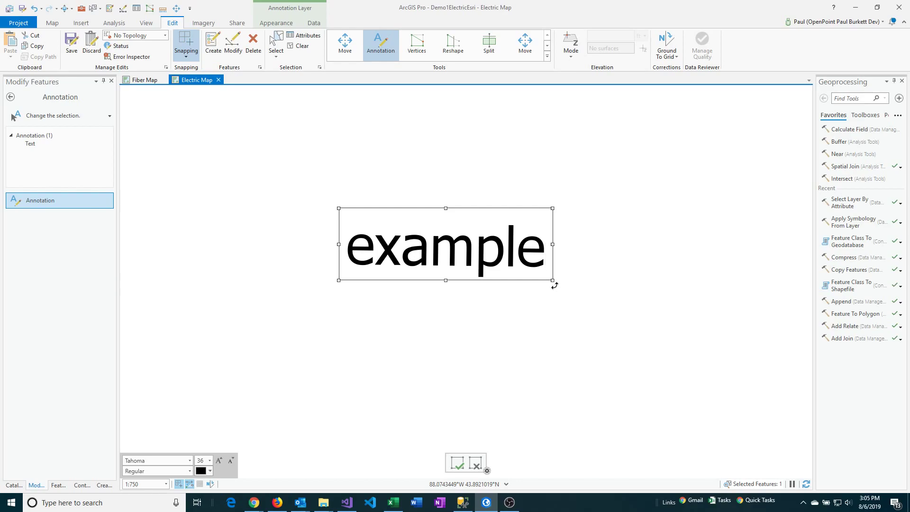
pyautogui.moveTo(555, 285)
pyautogui.mouseDown()
pyautogui.moveTo(545, 239)
pyautogui.moveTo(484, 194)
pyautogui.moveTo(404, 192)
pyautogui.moveTo(367, 242)
pyautogui.moveTo(365, 311)
pyautogui.moveTo(443, 360)
pyautogui.moveTo(526, 337)
pyautogui.mouseUp()
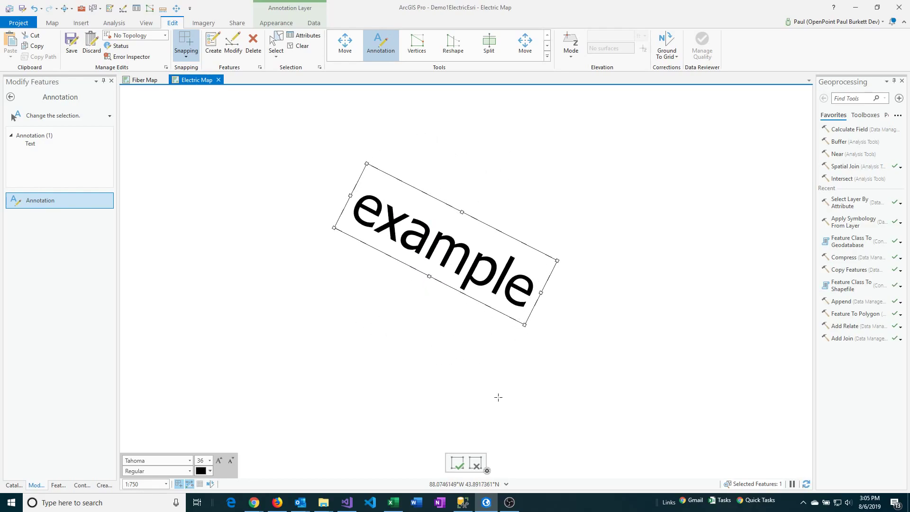
# Discard the pending edits so the upright 'Text' annotation returns
pyautogui.click(458, 462)
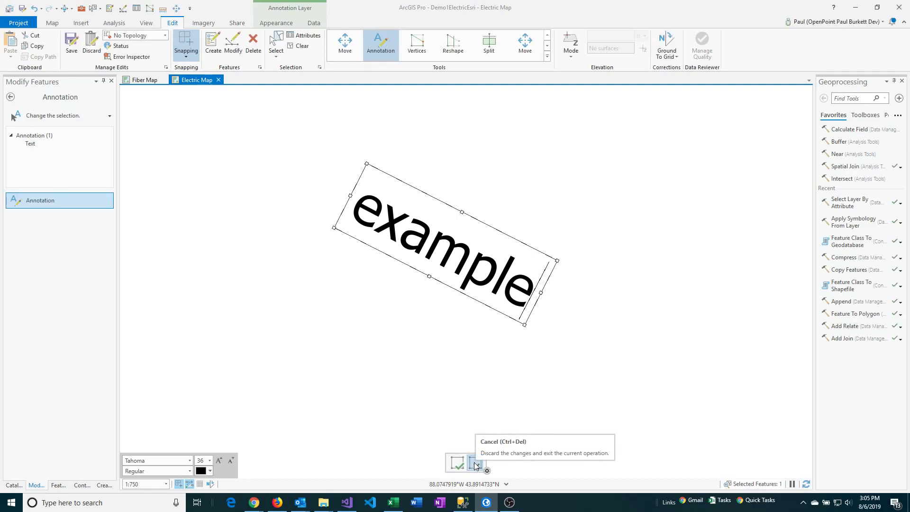
pyautogui.click(476, 464)
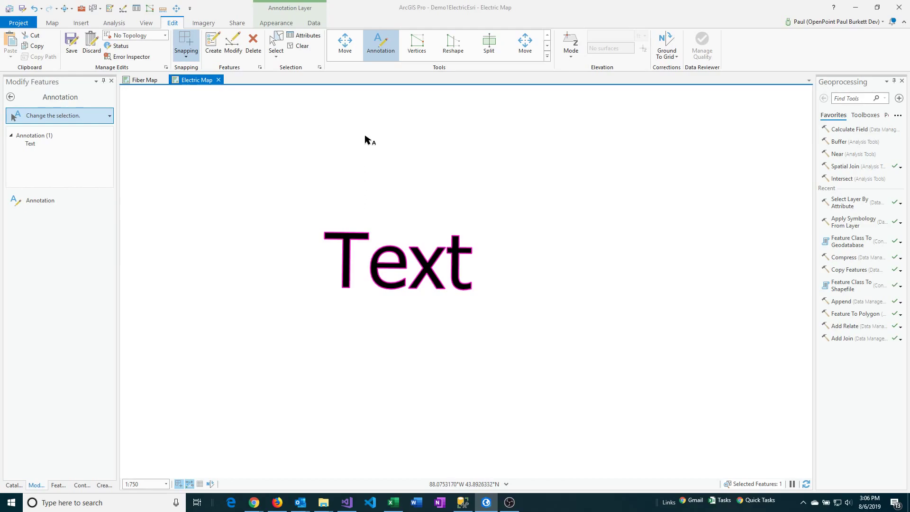
# Reopen the 'Text' annotation for annotation editing and highlight its characters
pyautogui.click(380, 49)
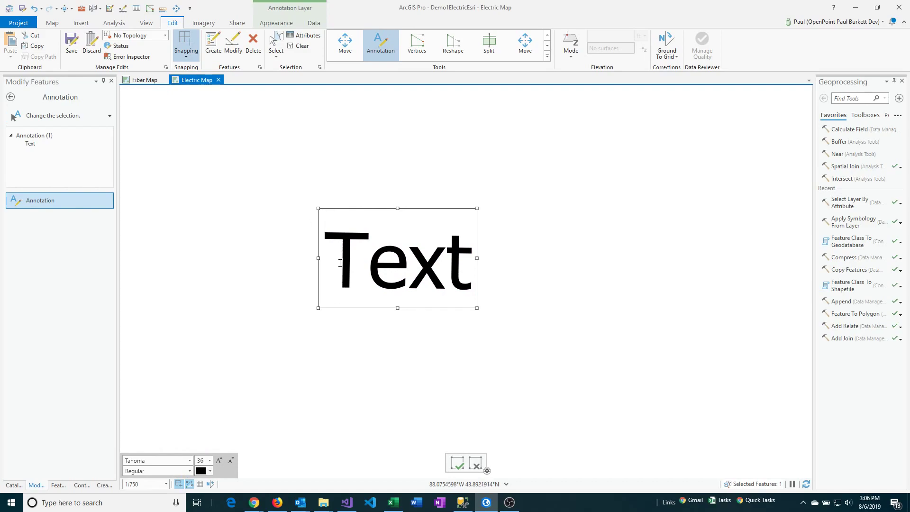
pyautogui.moveTo(340, 263); pyautogui.dragTo(472, 274)
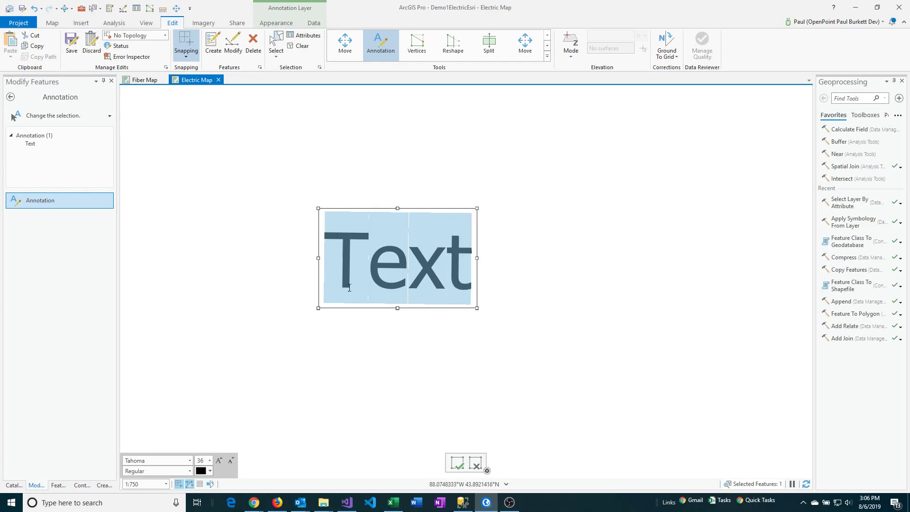
# Set the annotation text to size 20 bold and change its font to Technic
pyautogui.click(210, 461)
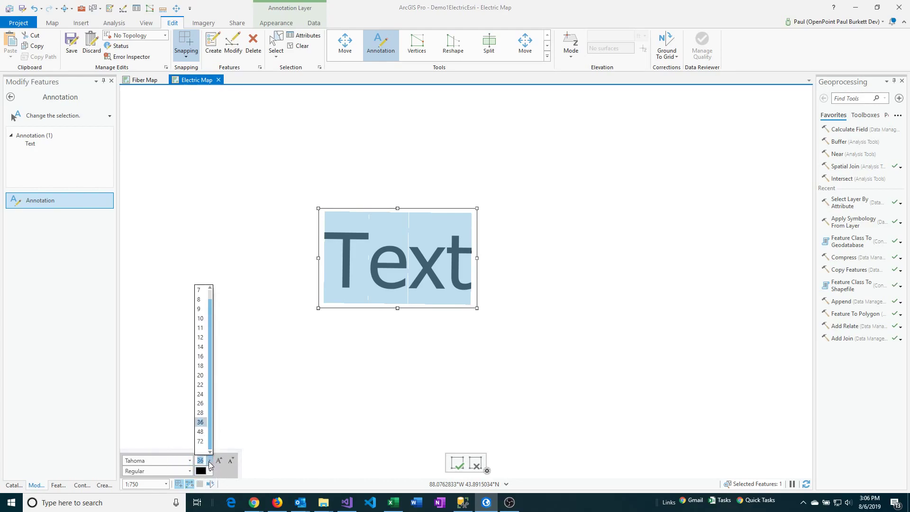
pyautogui.click(201, 375)
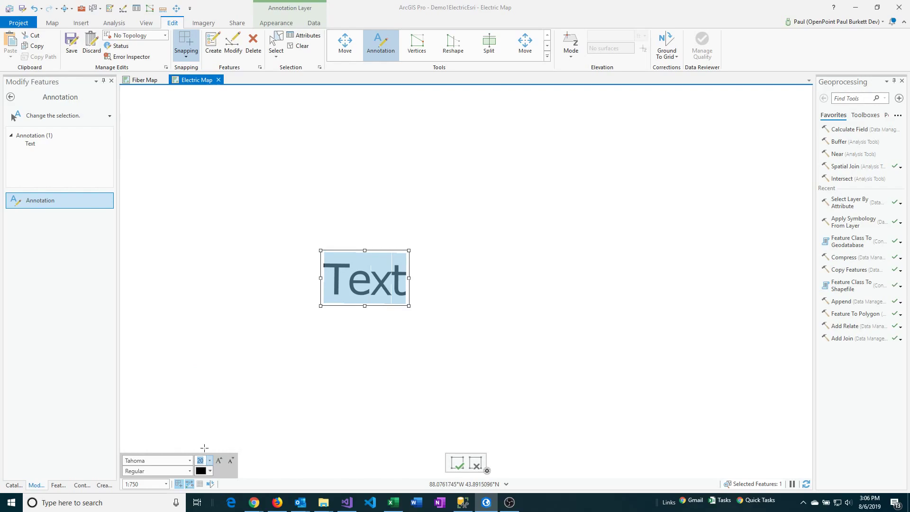
pyautogui.click(190, 471)
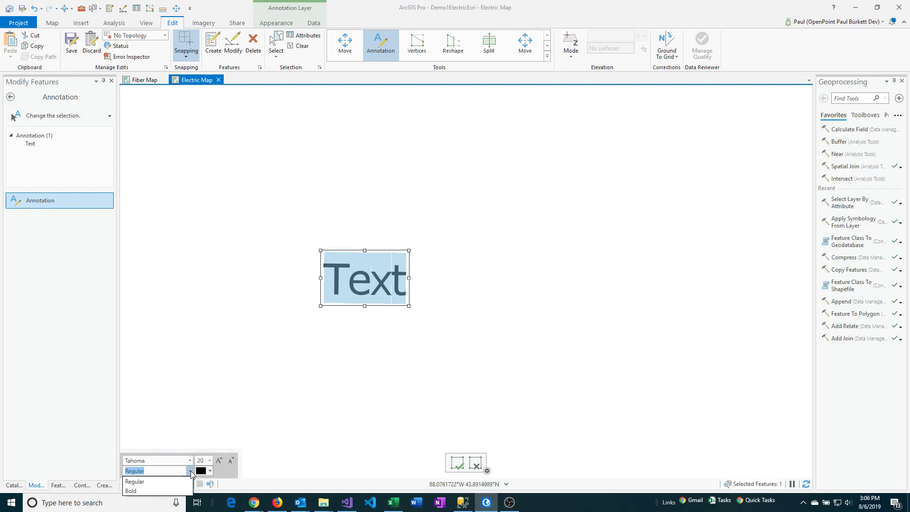
pyautogui.click(165, 491)
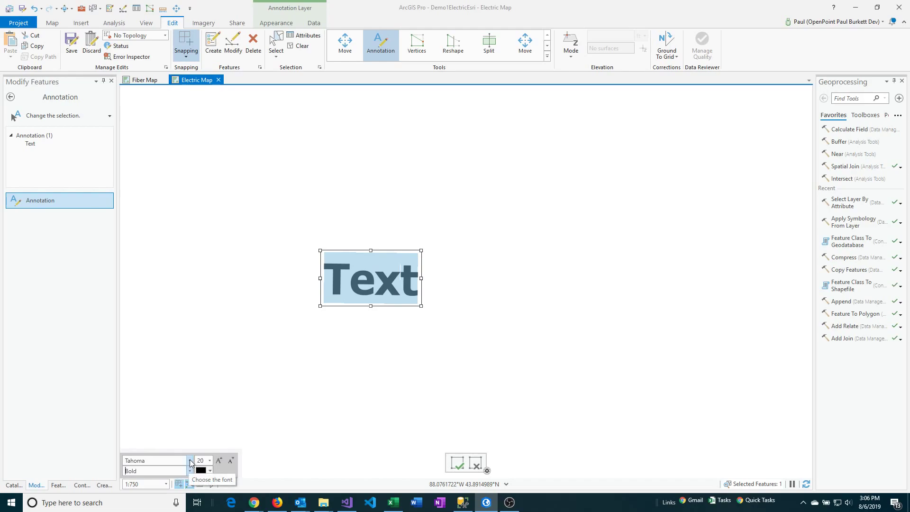
pyautogui.click(189, 458)
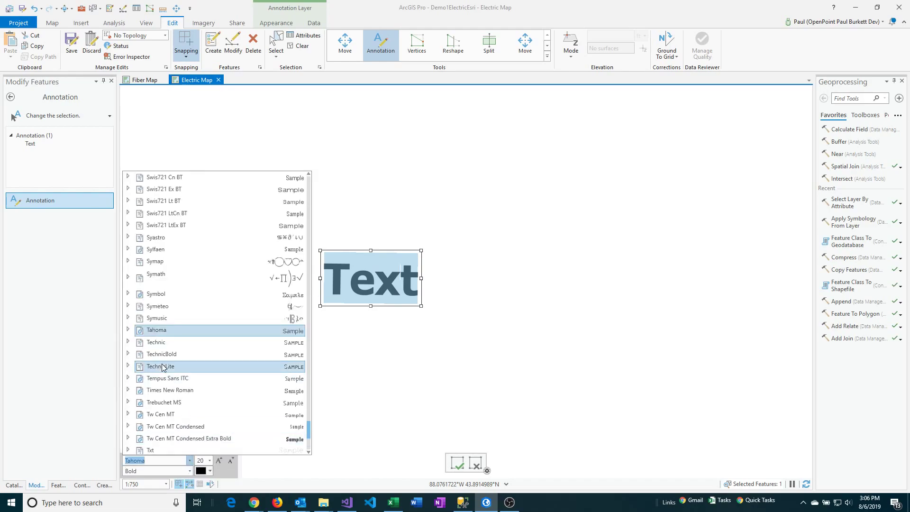
pyautogui.click(161, 350)
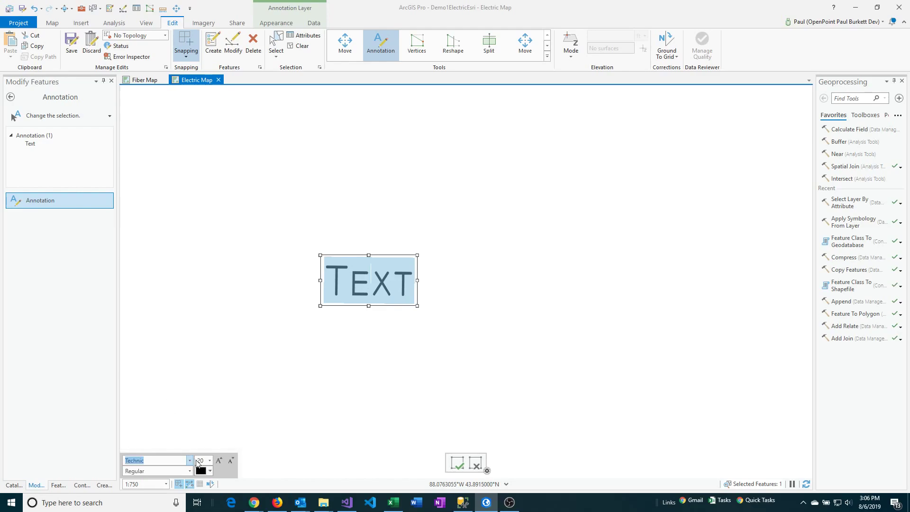
# Colour the annotation text purple and set it to size 28, Regular style
pyautogui.click(211, 471)
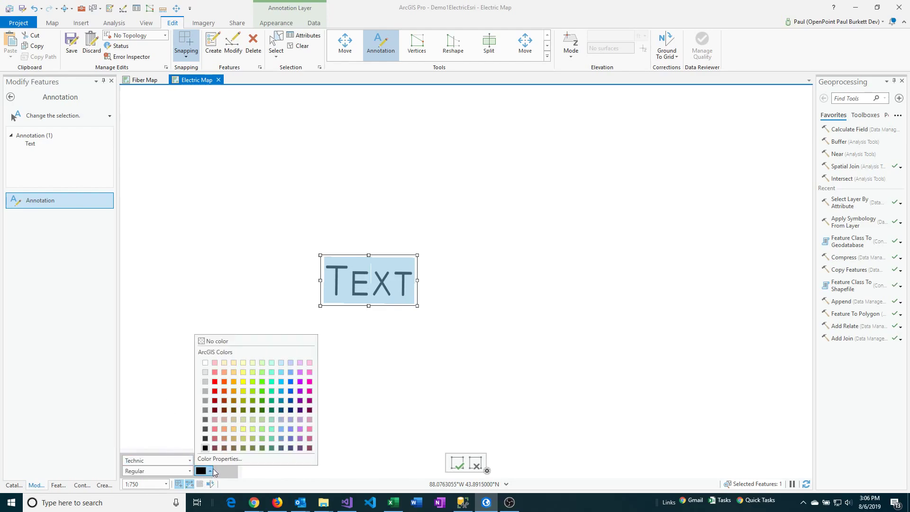
pyautogui.click(308, 400)
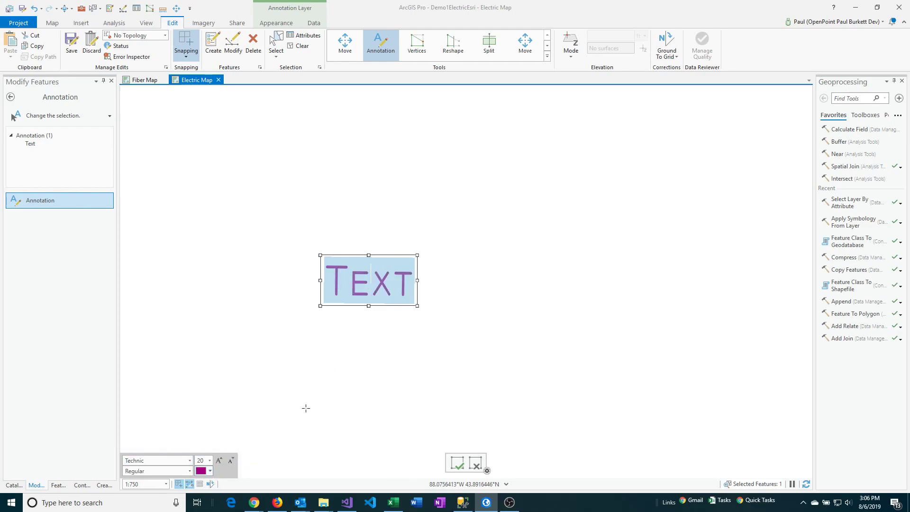
pyautogui.click(210, 460)
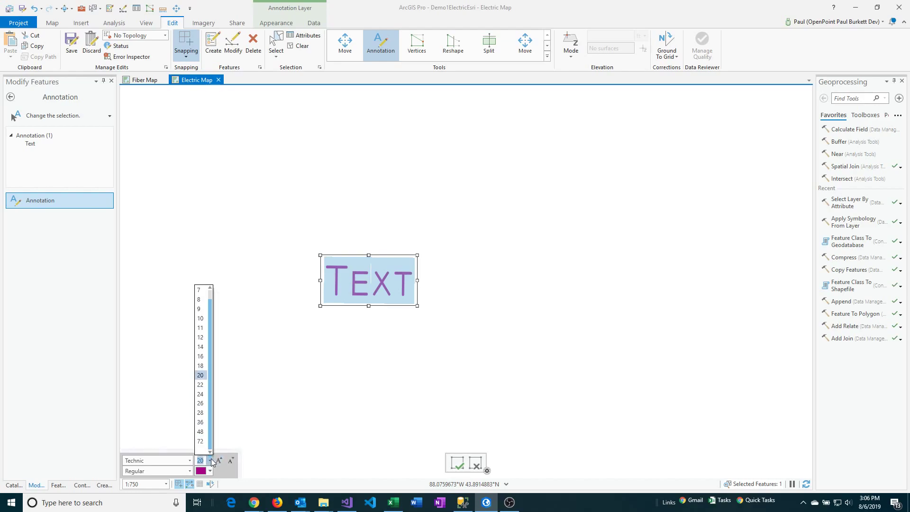
pyautogui.click(200, 412)
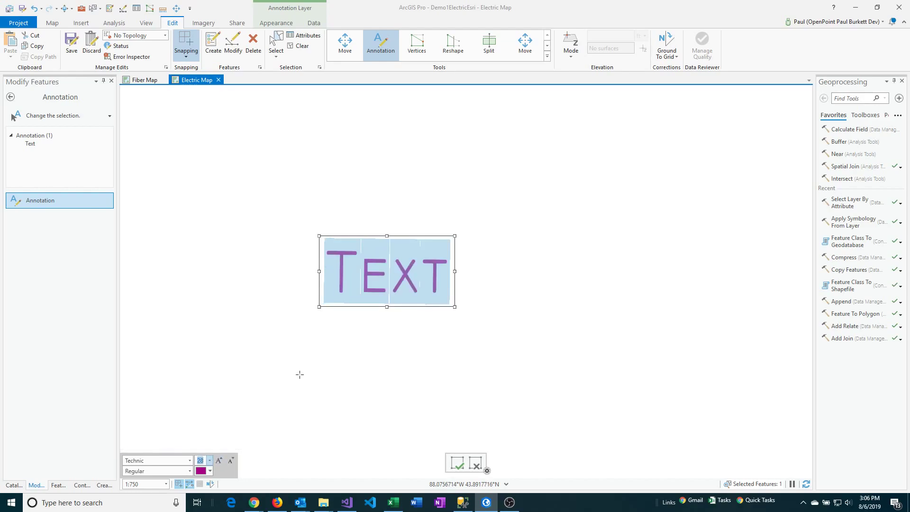
pyautogui.click(190, 470)
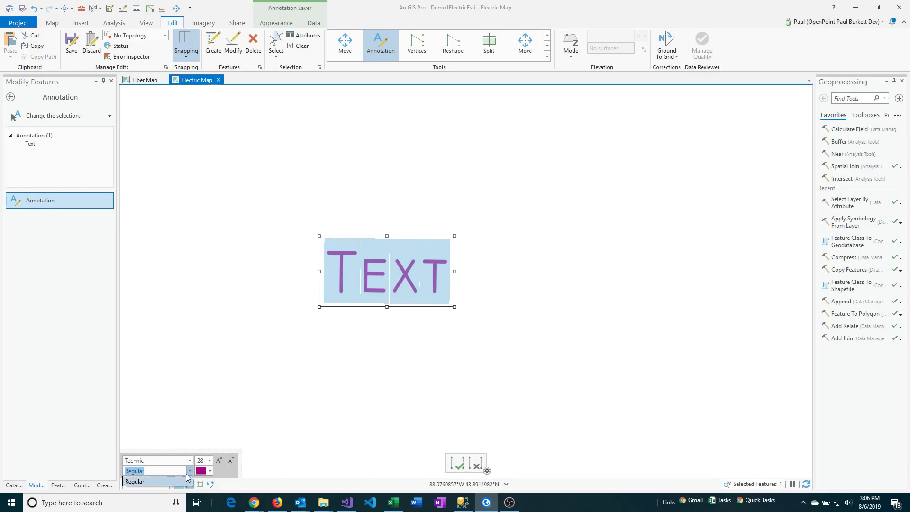
pyautogui.click(186, 480)
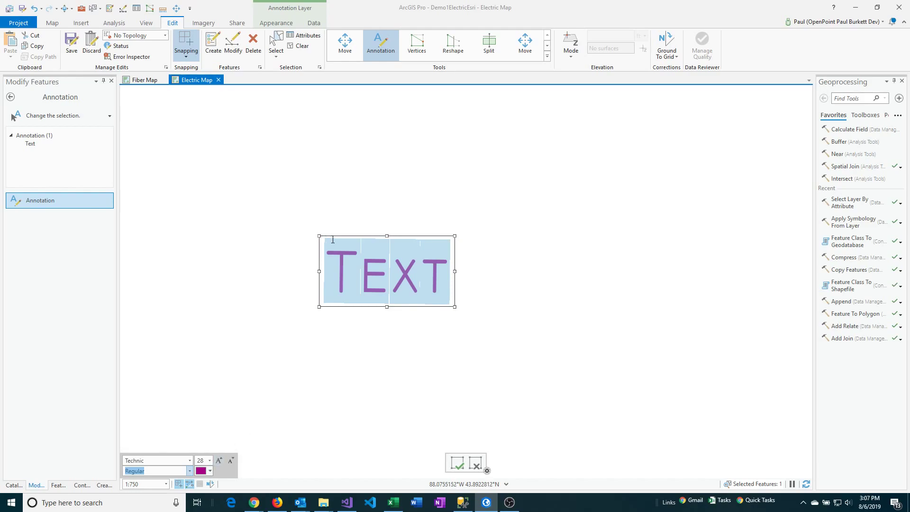
# Drag the purple 'Text' annotation around and settle it near the map centre
pyautogui.moveTo(332, 235)
pyautogui.mouseDown()
pyautogui.moveTo(335, 194)
pyautogui.moveTo(230, 144)
pyautogui.mouseUp()
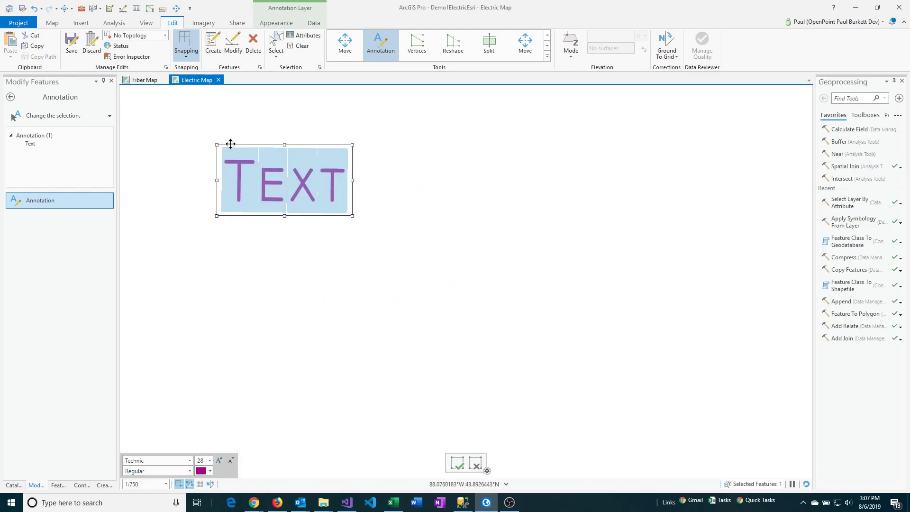
pyautogui.moveTo(256, 216); pyautogui.dragTo(260, 346)
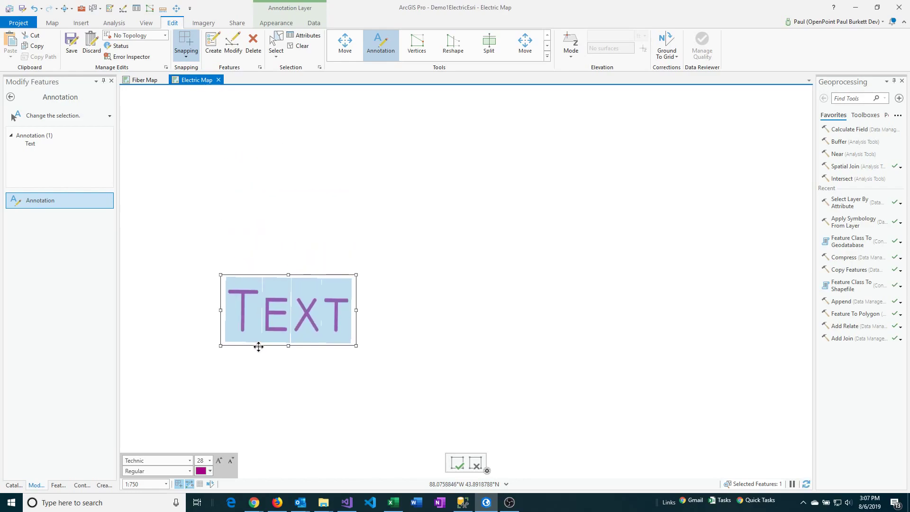
pyautogui.moveTo(266, 276)
pyautogui.mouseDown()
pyautogui.moveTo(360, 261)
pyautogui.moveTo(388, 236)
pyautogui.moveTo(387, 221)
pyautogui.mouseUp()
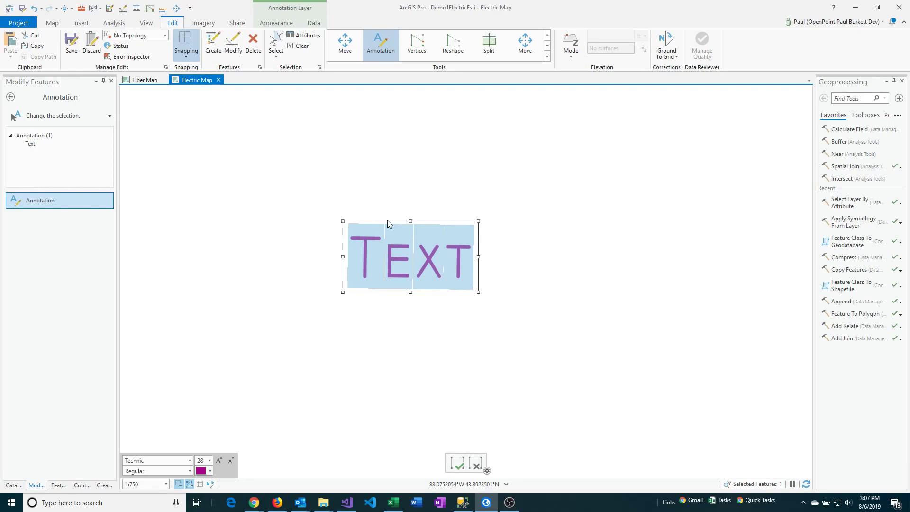